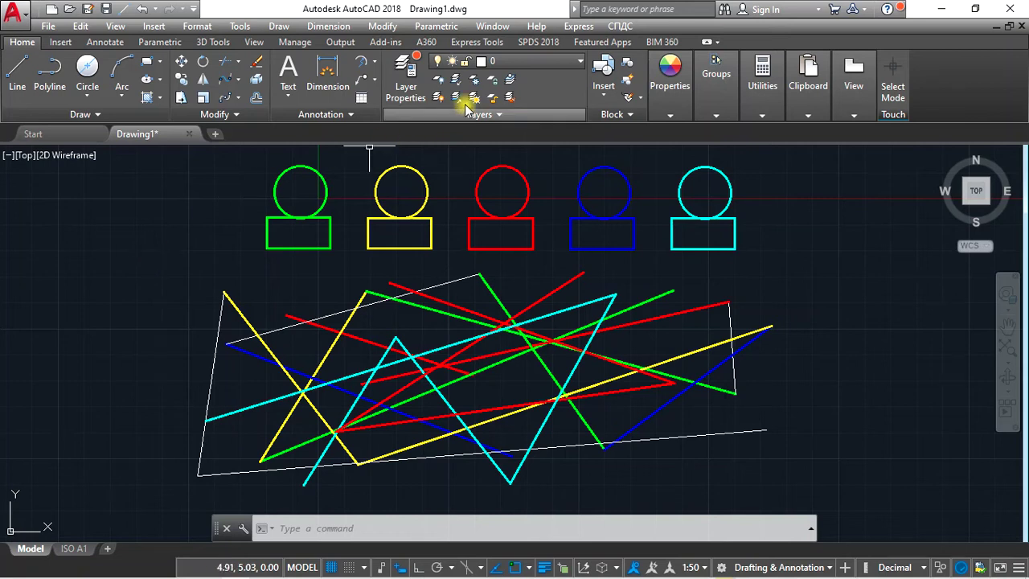
- Make yellow LA 2 current and draw a three-point, two-segment line at the drawing's left
{"action": "left_click", "coordinate": [512, 62]}
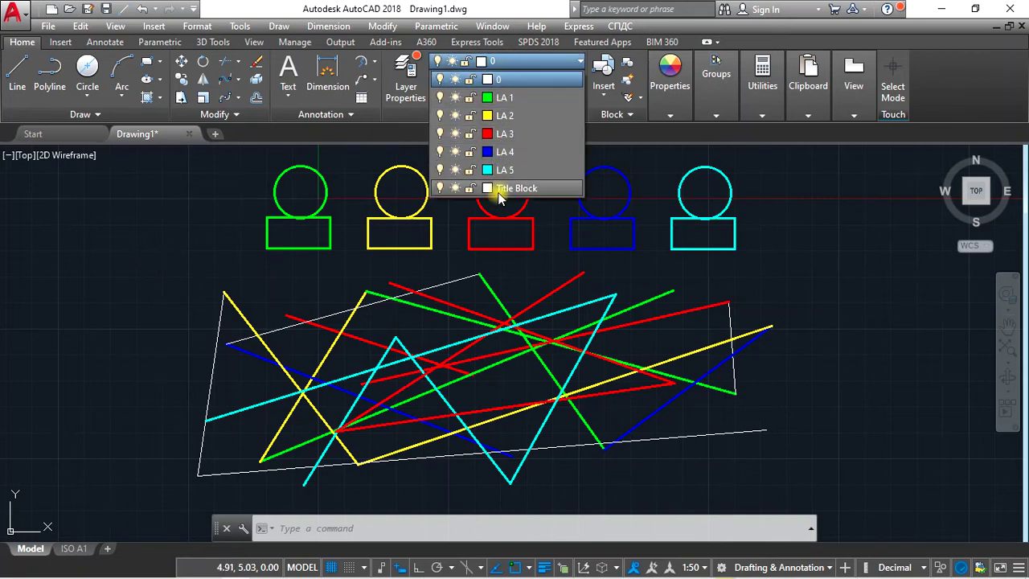
{"action": "left_click", "coordinate": [515, 117]}
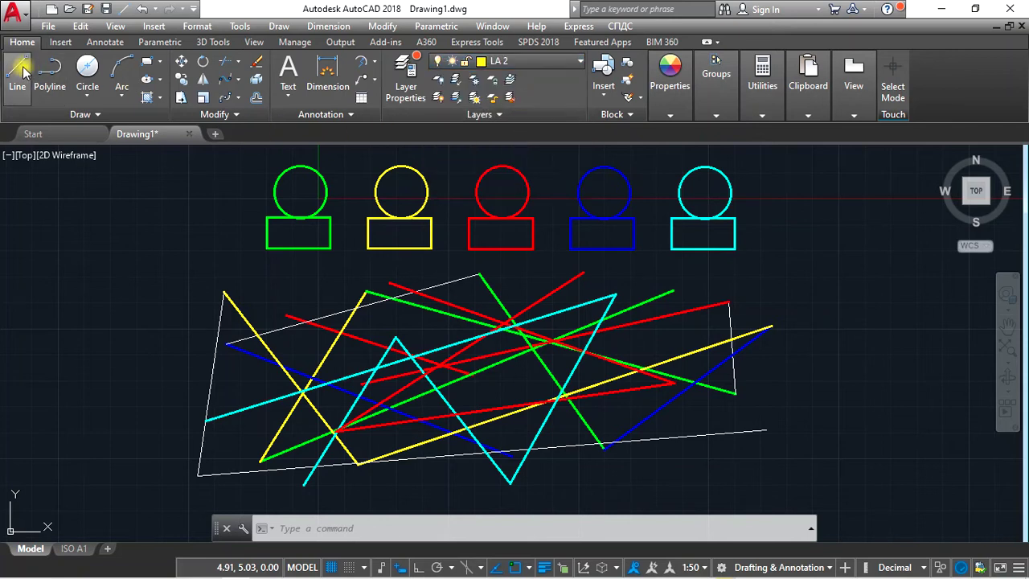
{"action": "type", "text": "l"}
{"action": "key", "text": "Return"}
{"action": "left_click", "coordinate": [69, 314]}
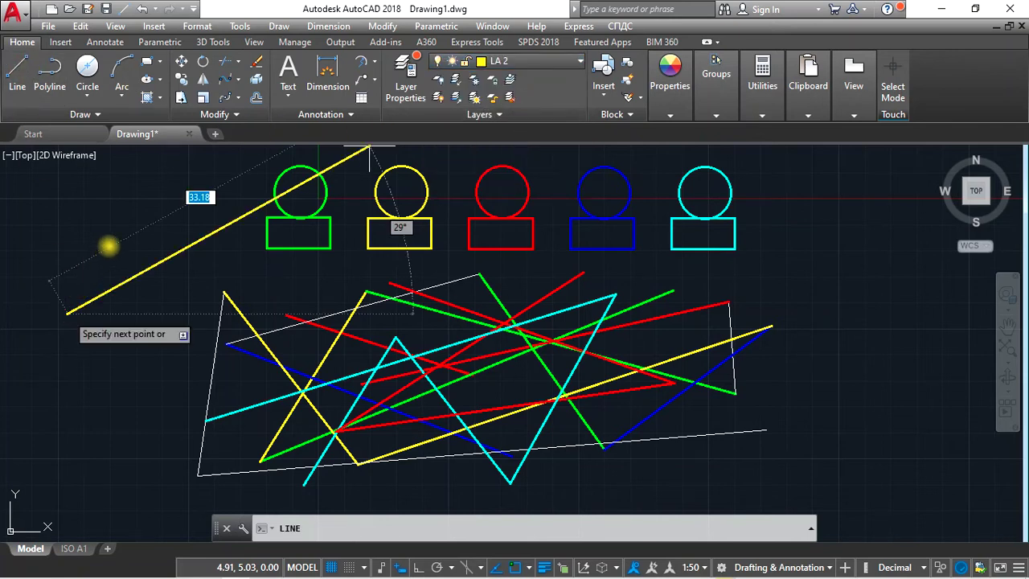
{"action": "left_click", "coordinate": [115, 221]}
{"action": "left_click", "coordinate": [47, 223]}
{"action": "key", "text": "Return"}
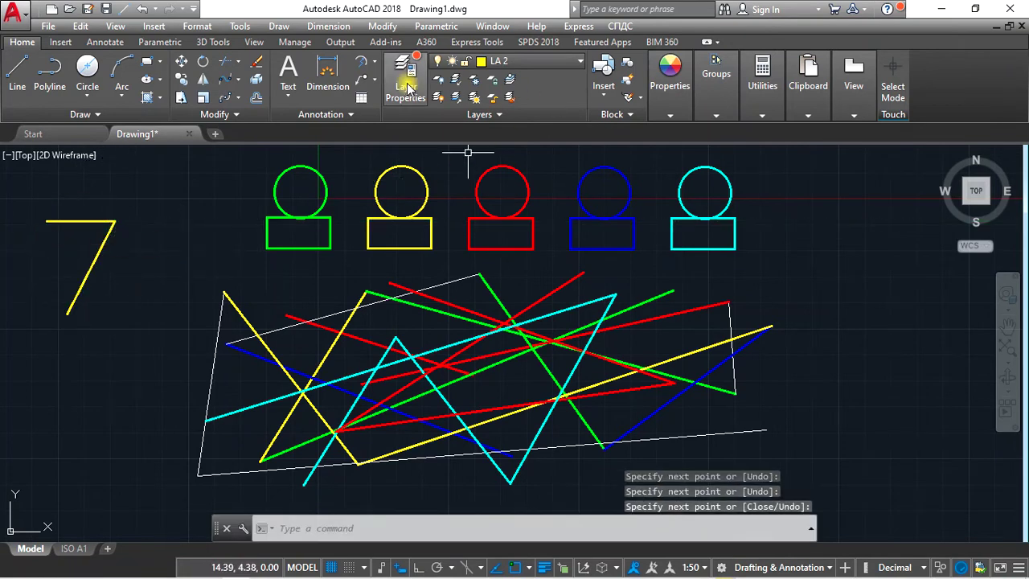
{"action": "left_click", "coordinate": [408, 86]}
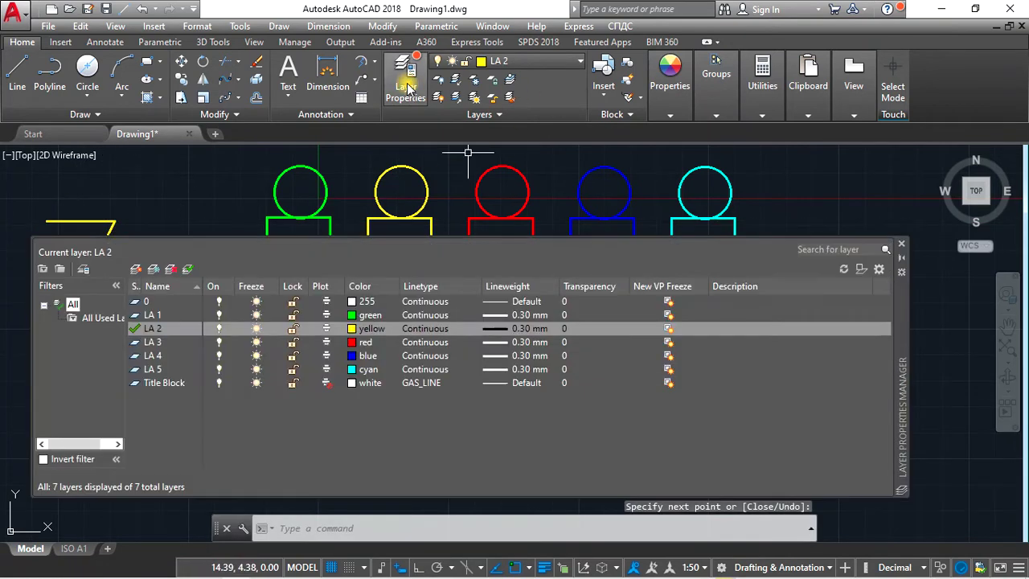
- In the Layer Properties Manager, set cyan LA 5 current and close the palette
{"action": "left_click", "coordinate": [165, 342]}
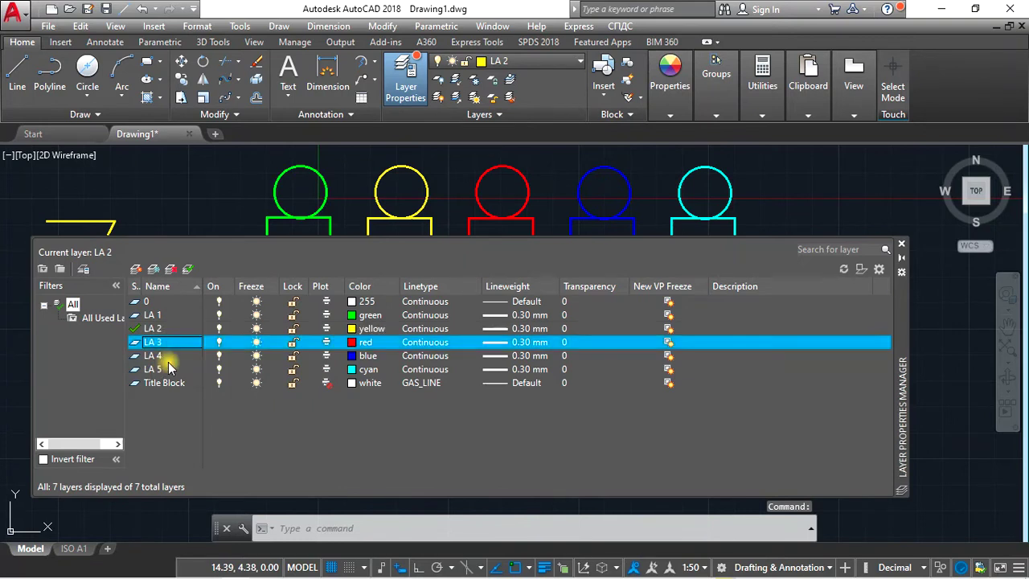
{"action": "left_click", "coordinate": [166, 371]}
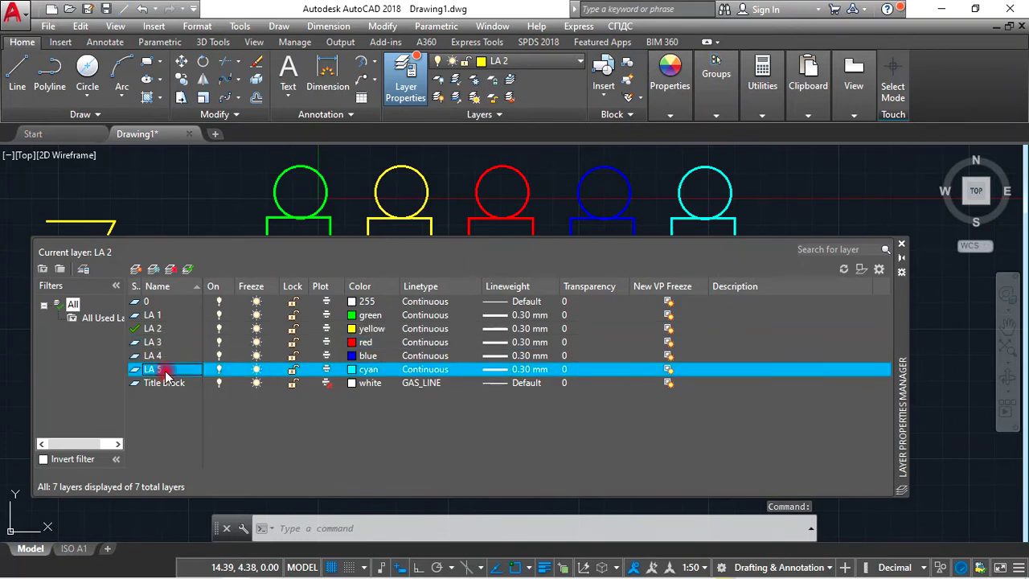
{"action": "left_click", "coordinate": [188, 270]}
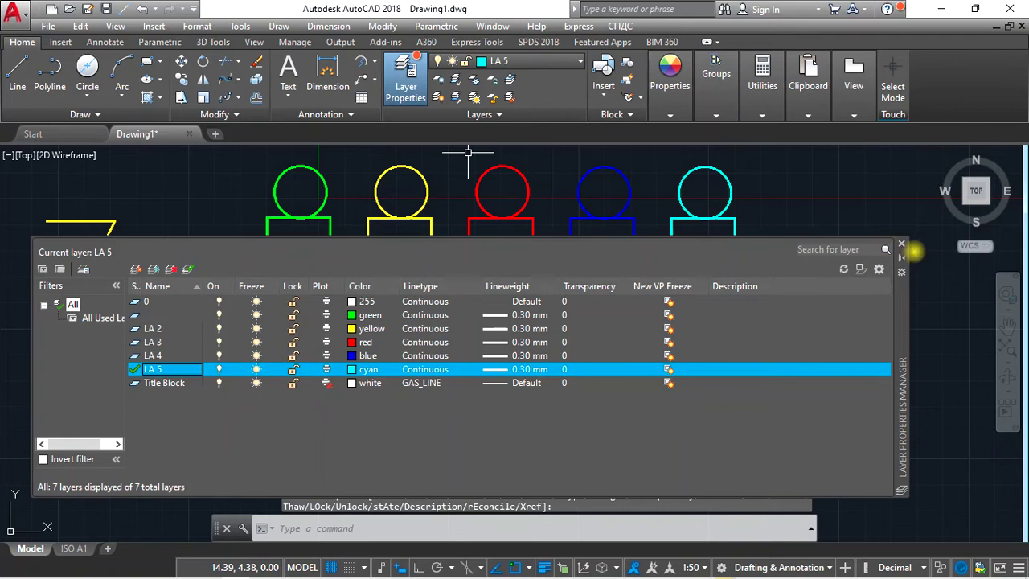
{"action": "left_click", "coordinate": [901, 243]}
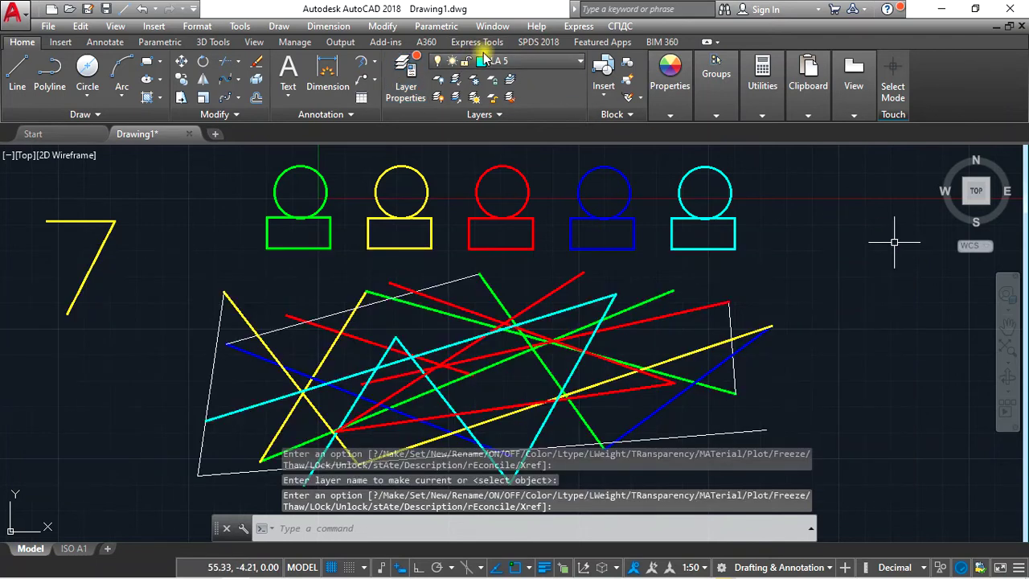
- Draw an angled cyan line starting near the yellow line's lower end
{"action": "left_click", "coordinate": [104, 319]}
{"action": "left_click", "coordinate": [97, 192]}
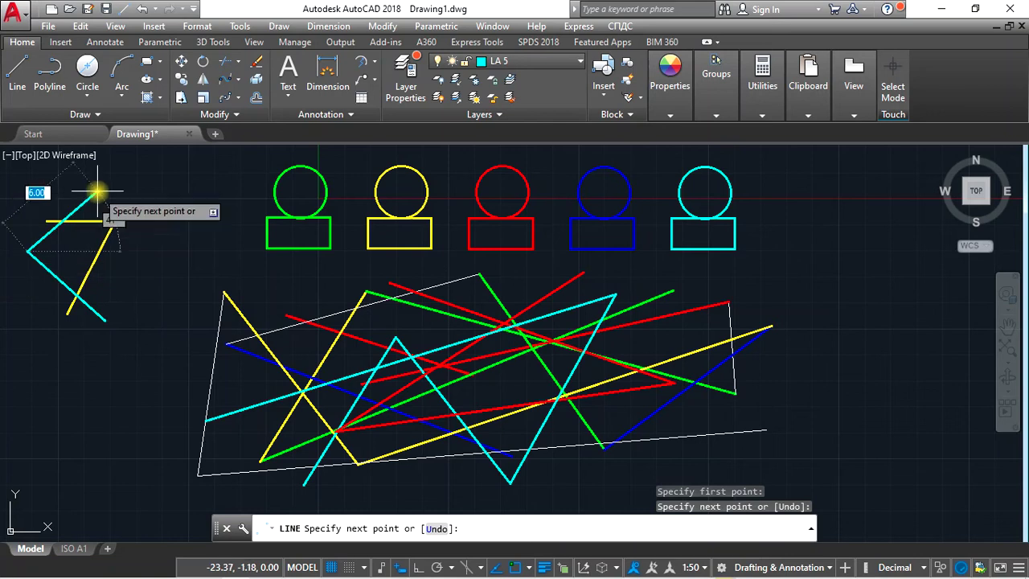
{"action": "key", "text": "Return"}
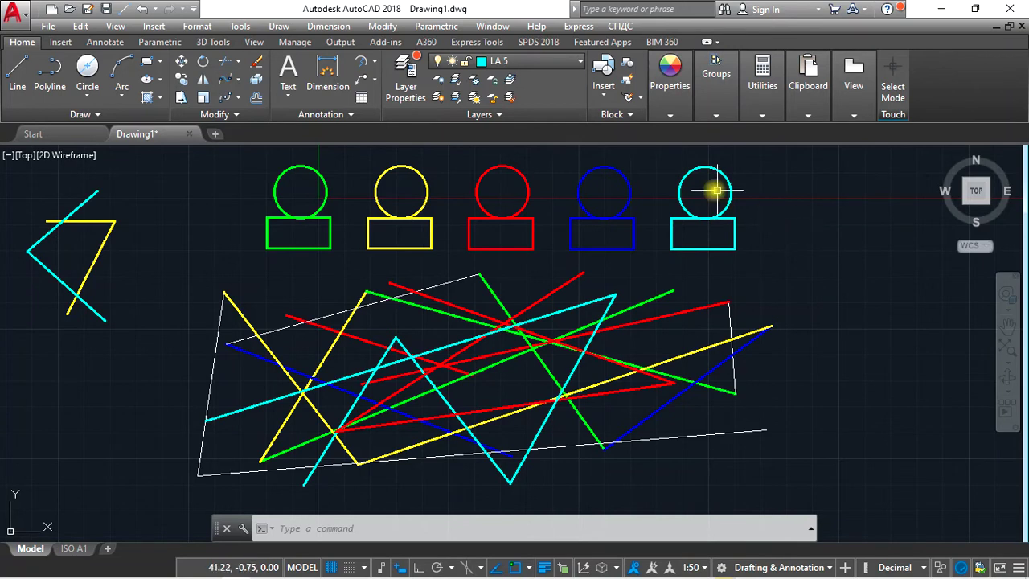
- Use Make Object's Layer Current on the red rectangle so LA 3 becomes current
{"action": "left_click", "coordinate": [511, 80]}
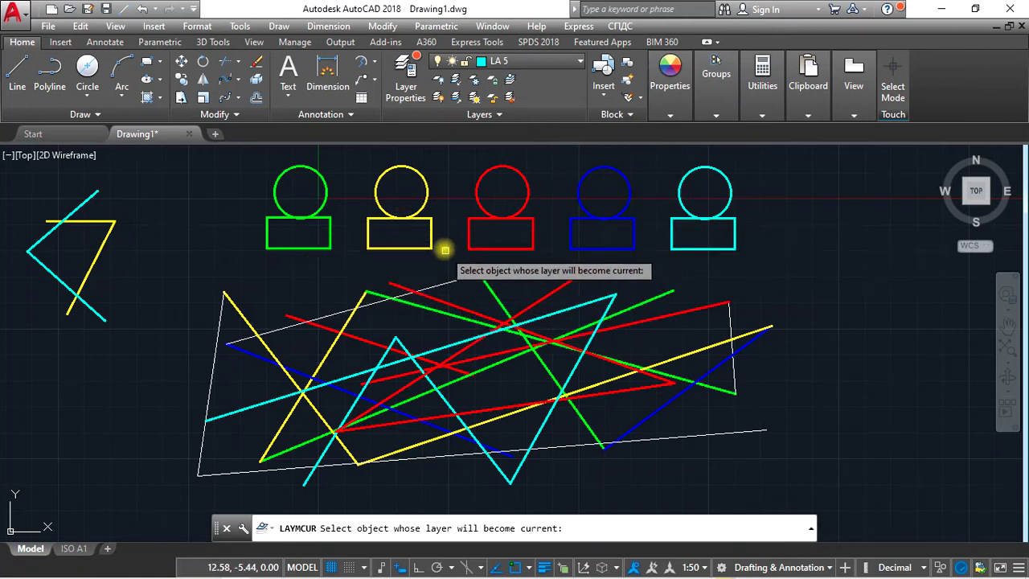
{"action": "left_click", "coordinate": [518, 249]}
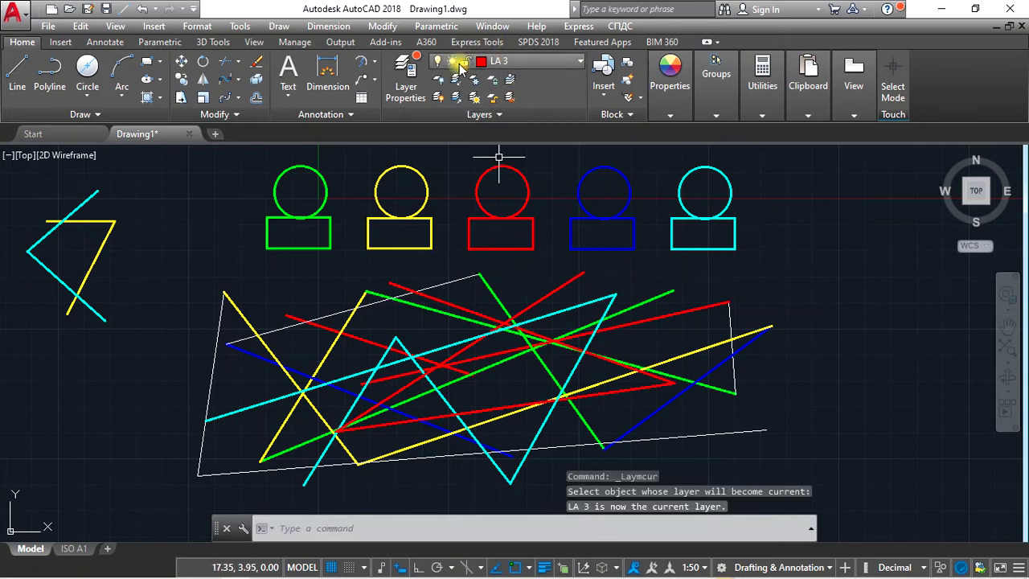
{"action": "left_click", "coordinate": [18, 74]}
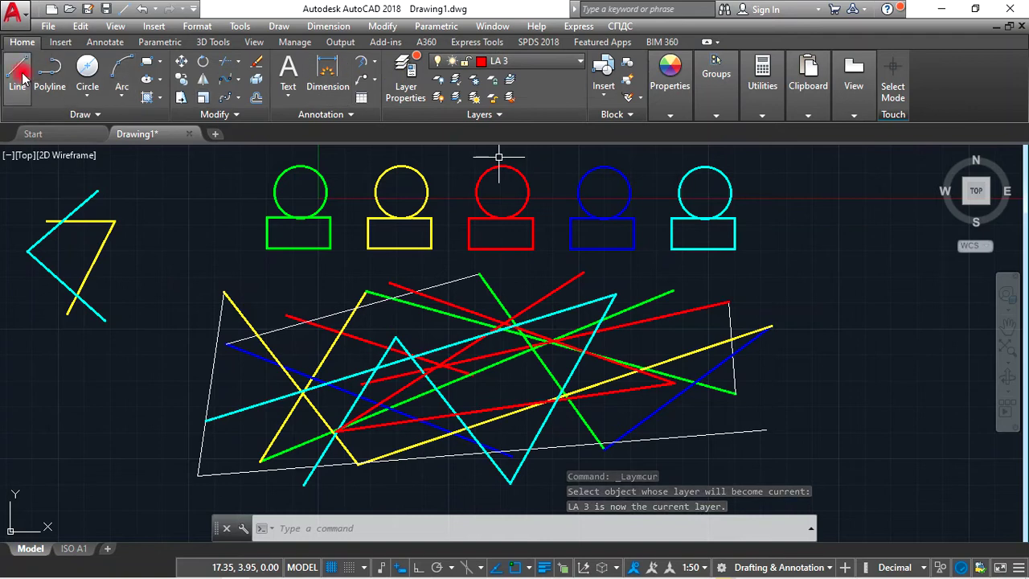
- Draw a red two-segment line ending at the drawing's left edge
{"action": "left_click", "coordinate": [14, 373]}
{"action": "left_click", "coordinate": [153, 257]}
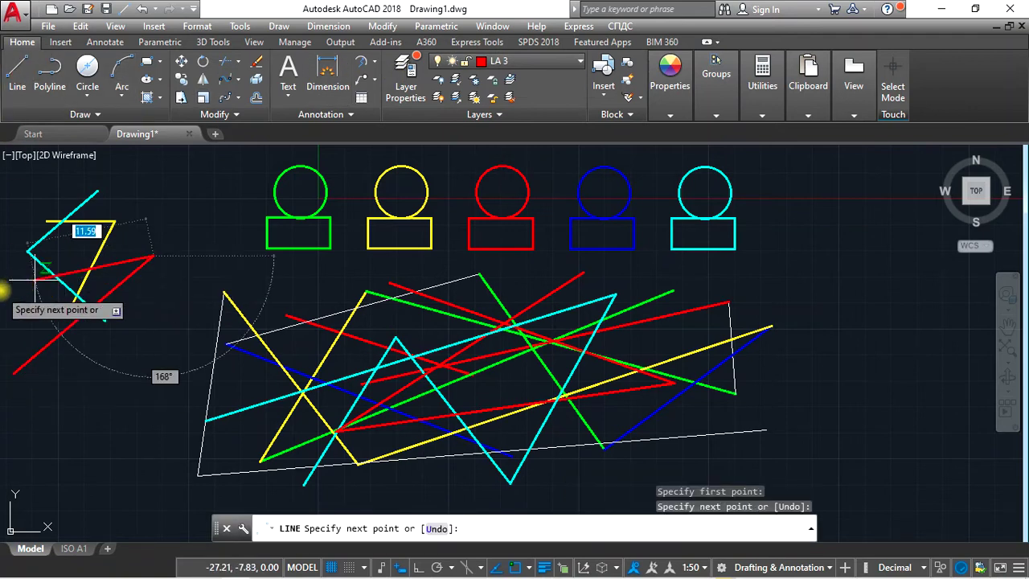
{"action": "double_click", "coordinate": [3, 288]}
{"action": "key", "text": "Return"}
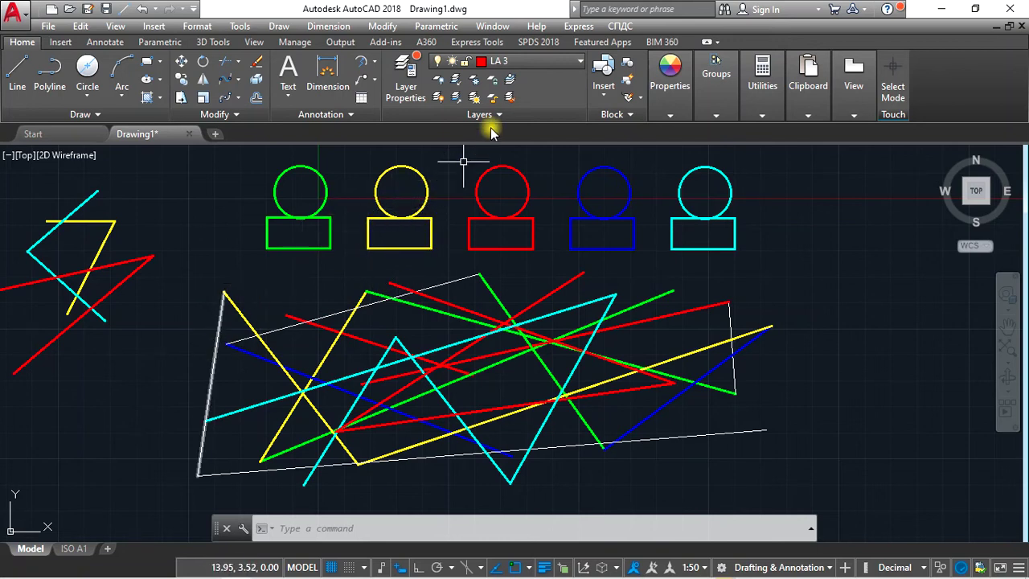
{"action": "left_click", "coordinate": [492, 99]}
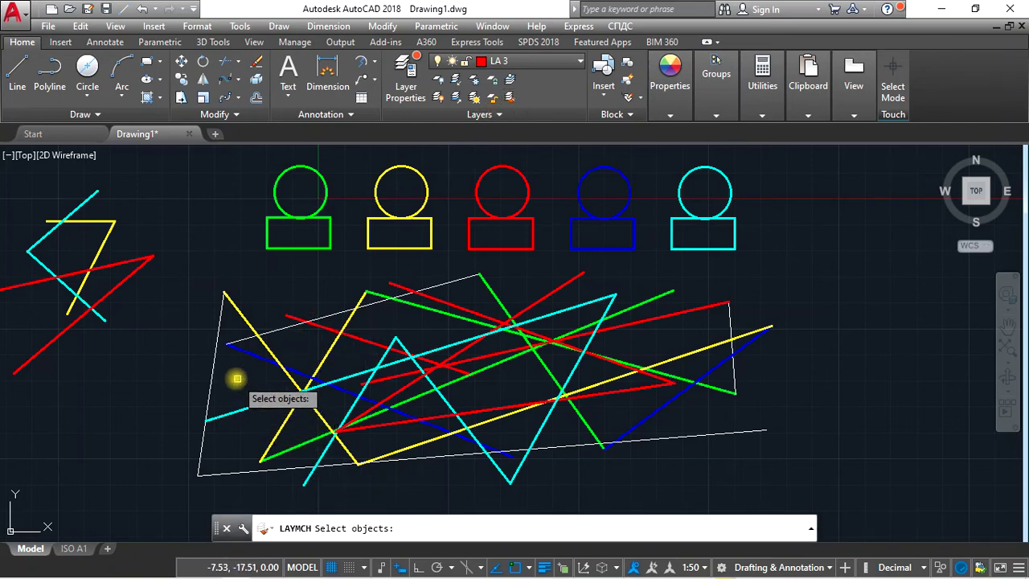
- Layer-match the left white border line to the yellow rectangle's layer, LA 2
{"action": "left_click", "coordinate": [212, 370]}
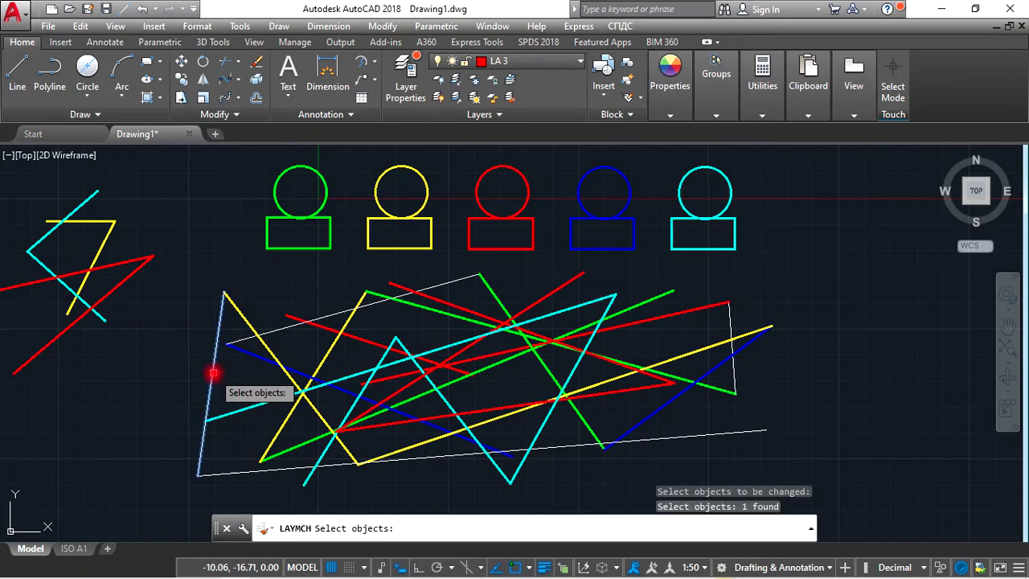
{"action": "key", "text": "Return"}
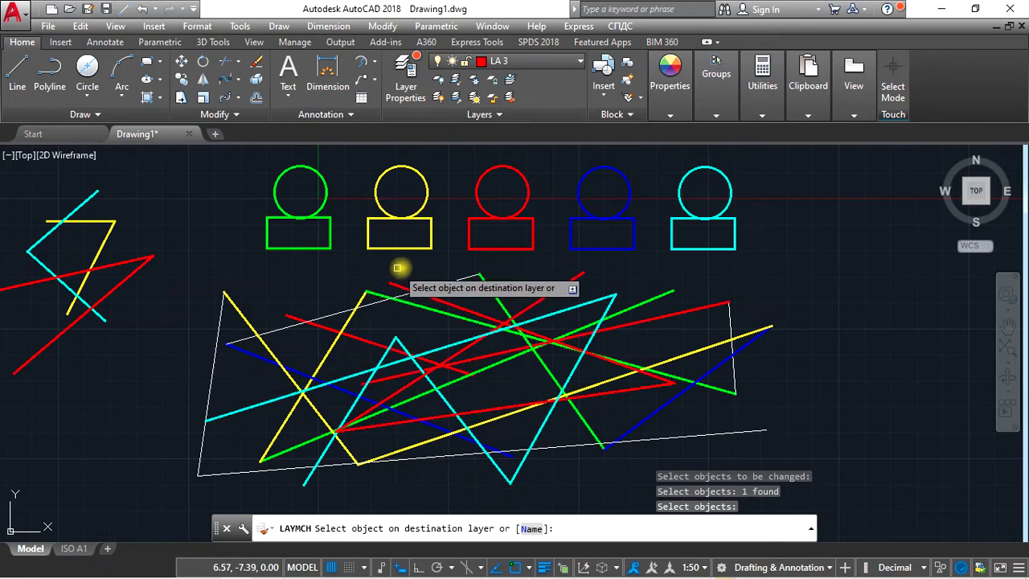
{"action": "left_click", "coordinate": [431, 237]}
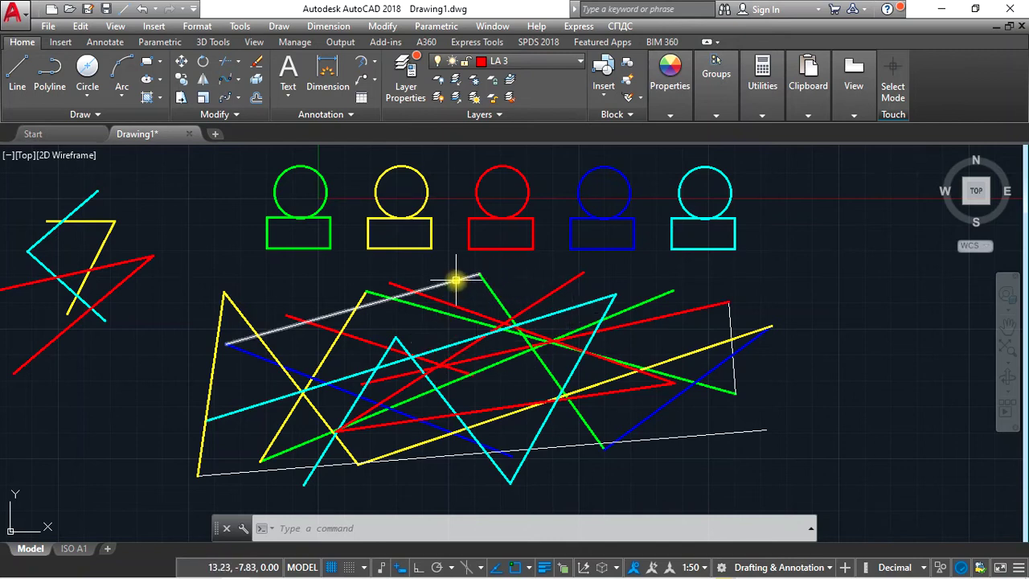
{"action": "left_click", "coordinate": [455, 282]}
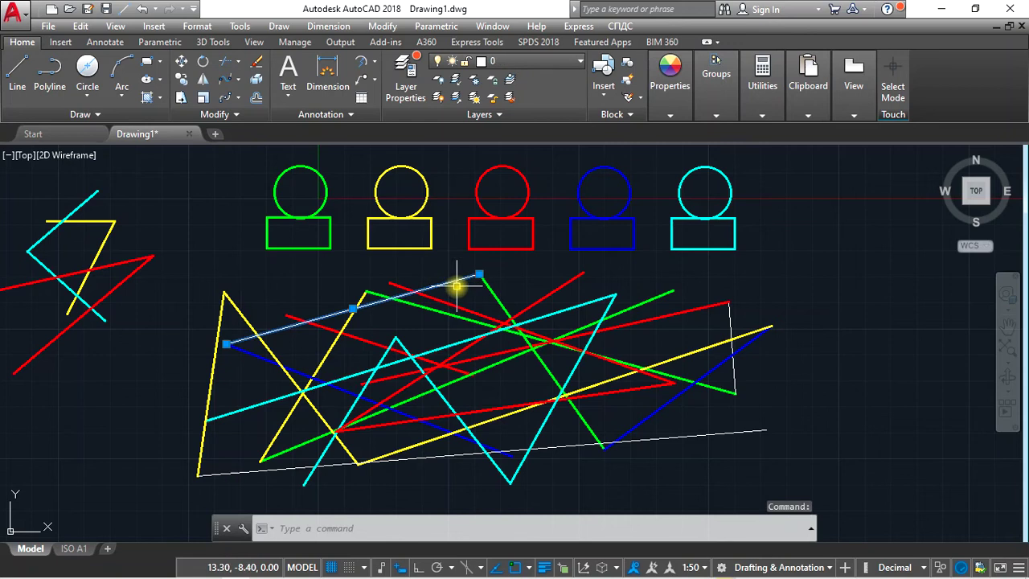
- Run Layer Match with mistaken picks on a layer 0 object and the green rectangle, then cancel
{"action": "left_click", "coordinate": [511, 100]}
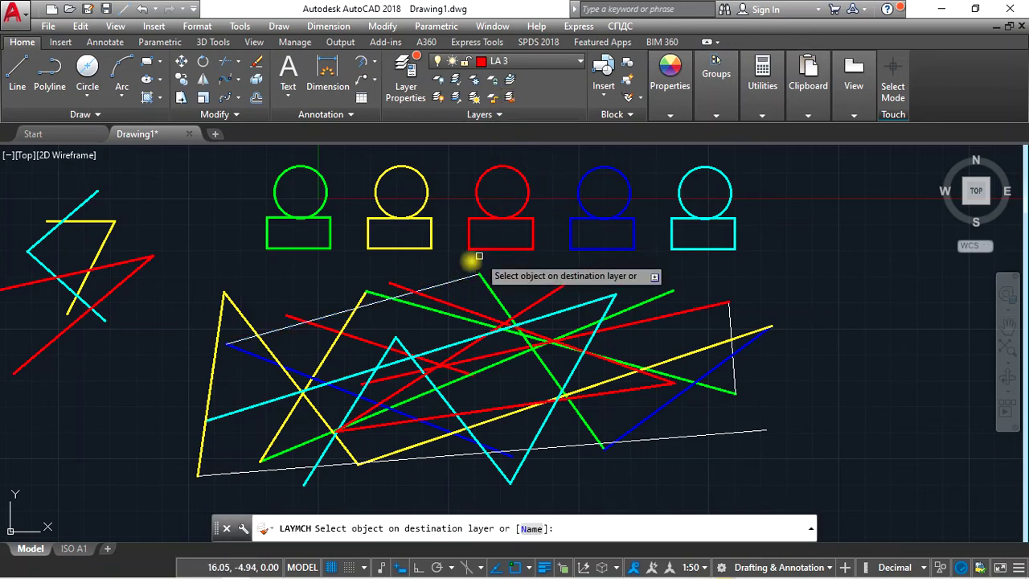
{"action": "left_click", "coordinate": [460, 278]}
{"action": "right_click", "coordinate": [460, 278]}
{"action": "key", "text": "Return"}
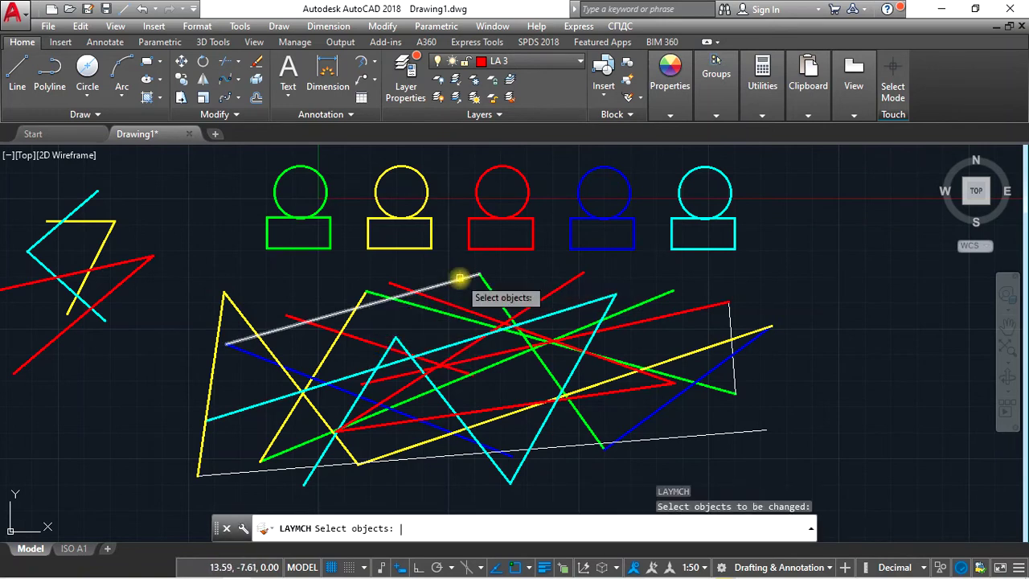
{"action": "left_click", "coordinate": [329, 235]}
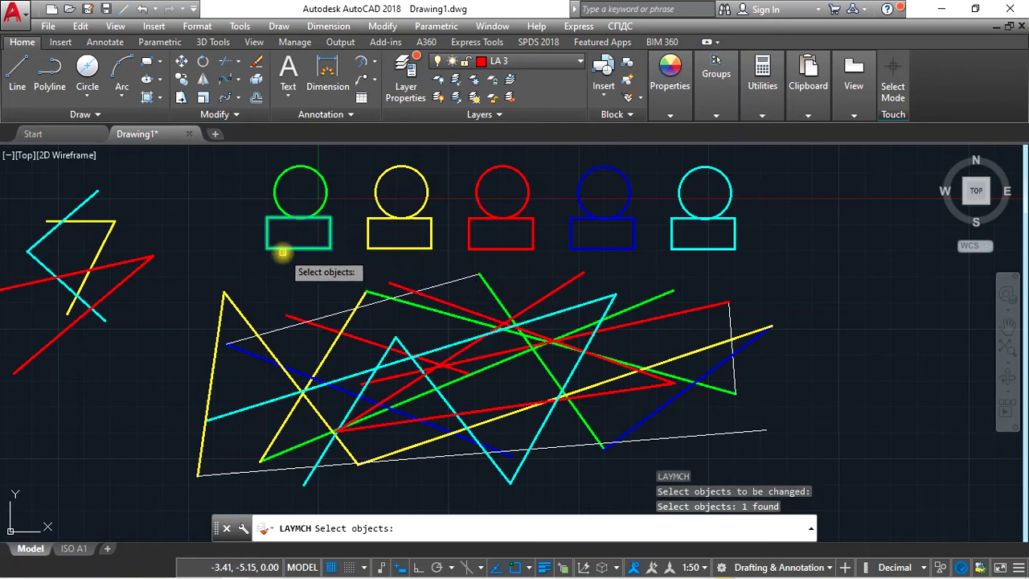
{"action": "key", "text": "Return"}
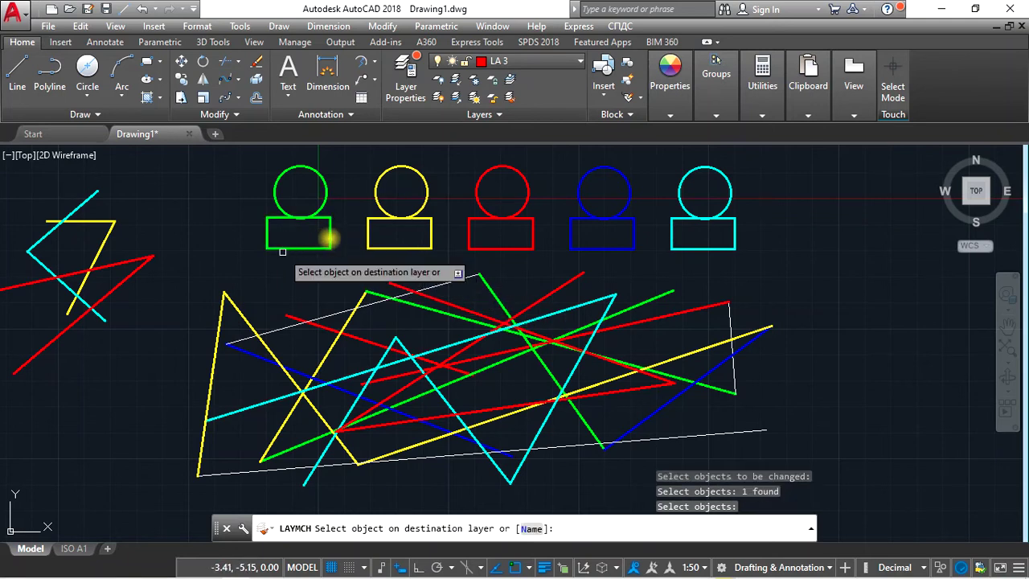
{"action": "left_click", "coordinate": [328, 234]}
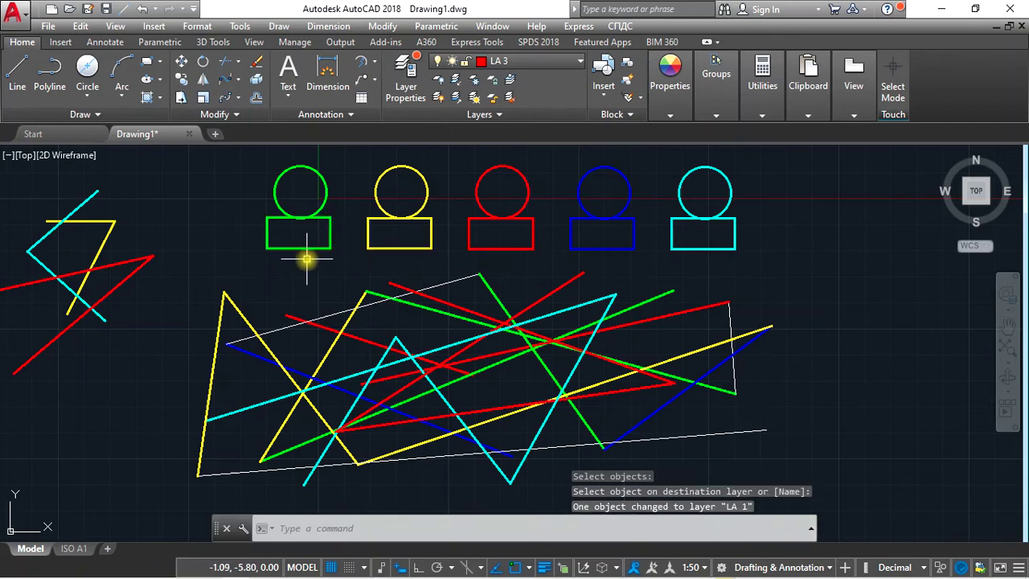
{"action": "key", "text": "Escape"}
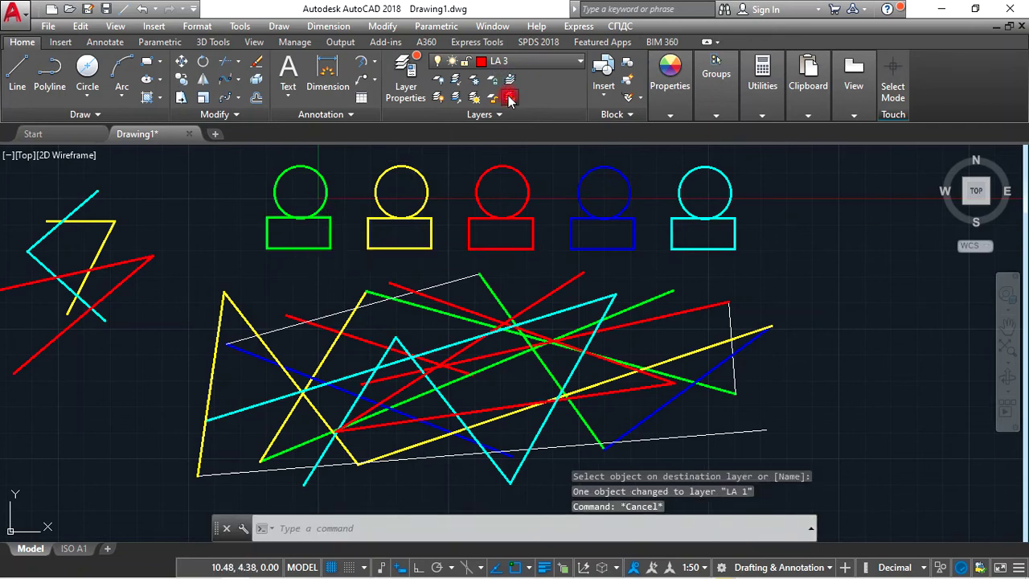
- Layer-match the top white border line to the green rectangle's layer, LA 1
{"action": "left_click", "coordinate": [508, 98]}
{"action": "left_click", "coordinate": [463, 280]}
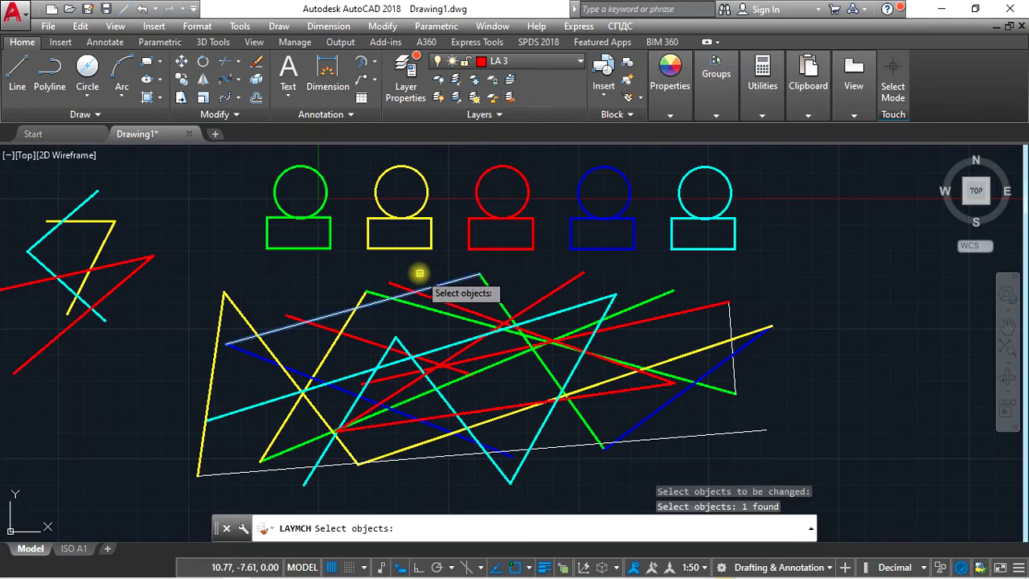
{"action": "key", "text": "Return"}
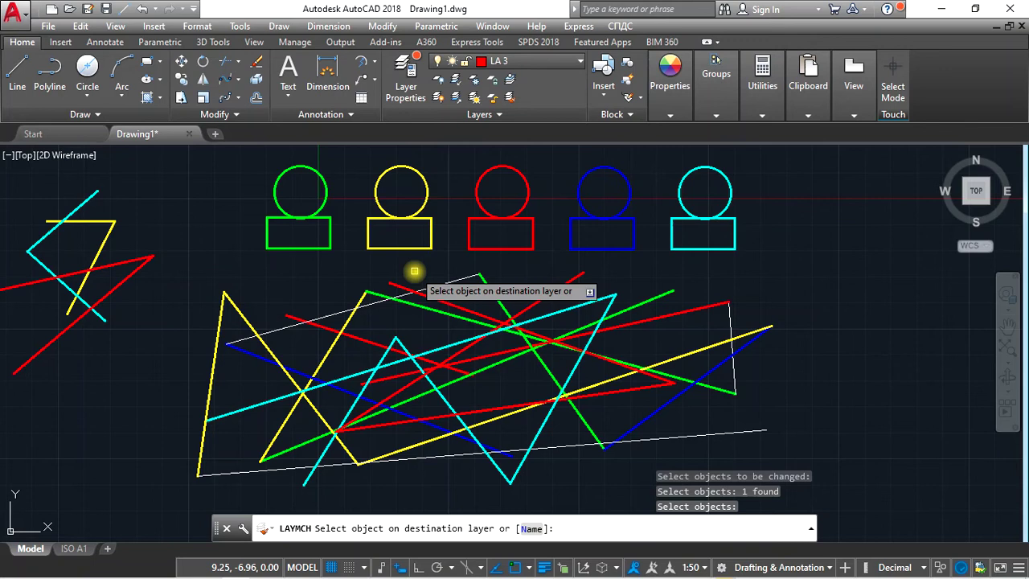
{"action": "left_click", "coordinate": [330, 235]}
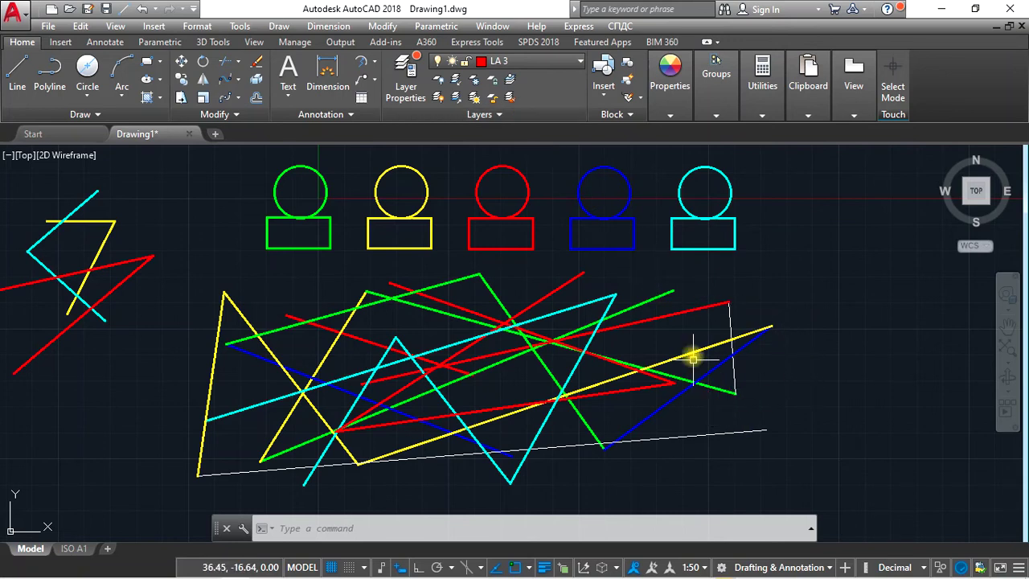
{"action": "scroll", "coordinate": [701, 325], "scroll_direction": "up", "scroll_amount": 2}
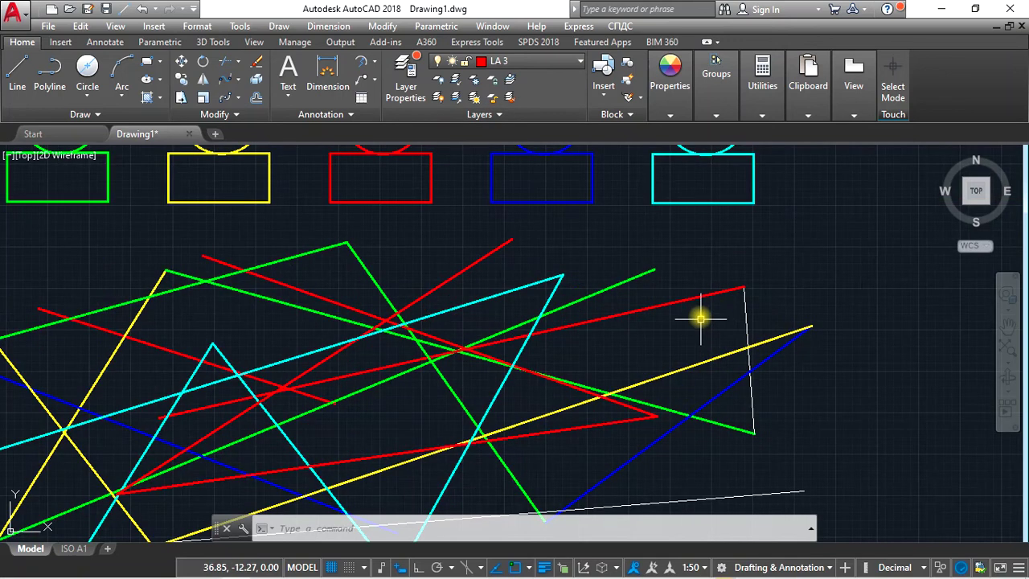
- Move the selected long red line through LA 5 and LA 1 to LA 2 via the Layer dropdown
{"action": "left_click", "coordinate": [713, 278]}
{"action": "left_click", "coordinate": [675, 321]}
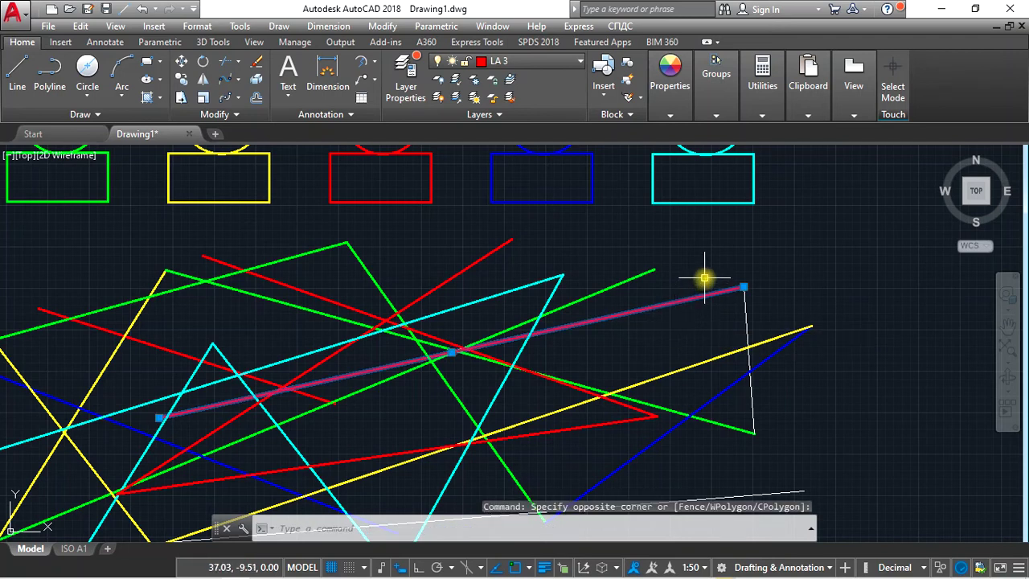
{"action": "left_click", "coordinate": [534, 64]}
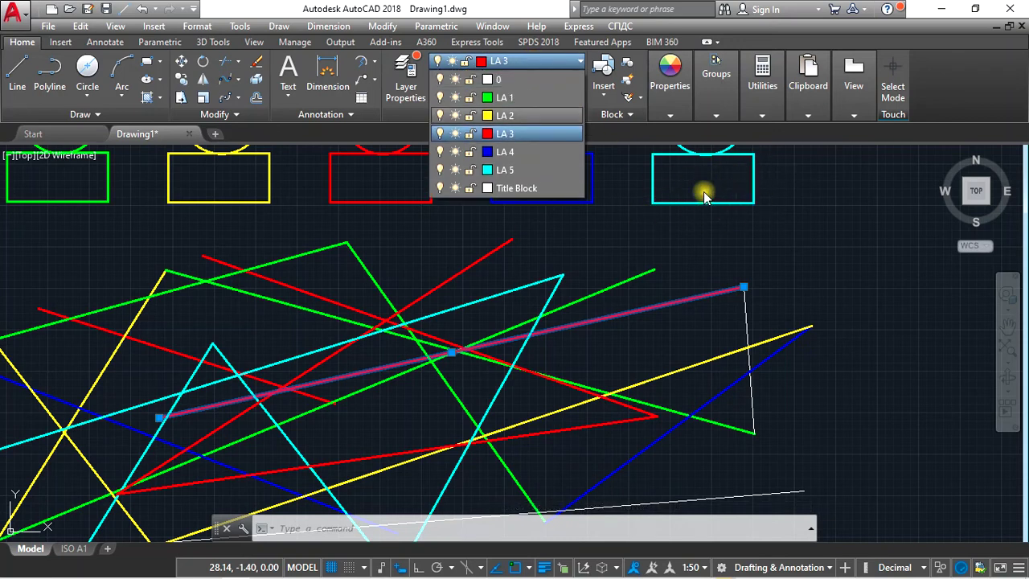
{"action": "left_click", "coordinate": [513, 169]}
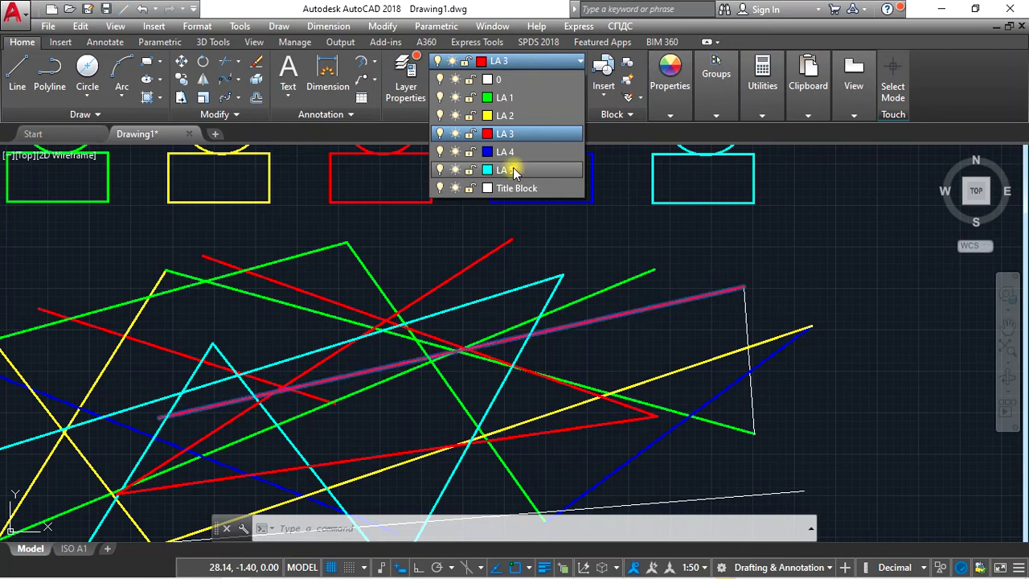
{"action": "left_click", "coordinate": [513, 169]}
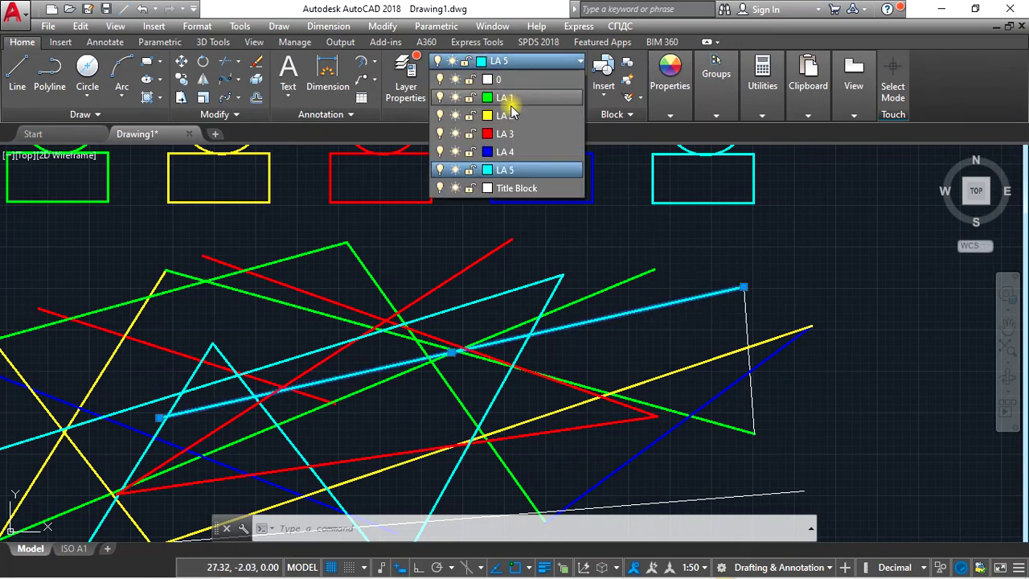
{"action": "left_click", "coordinate": [510, 104]}
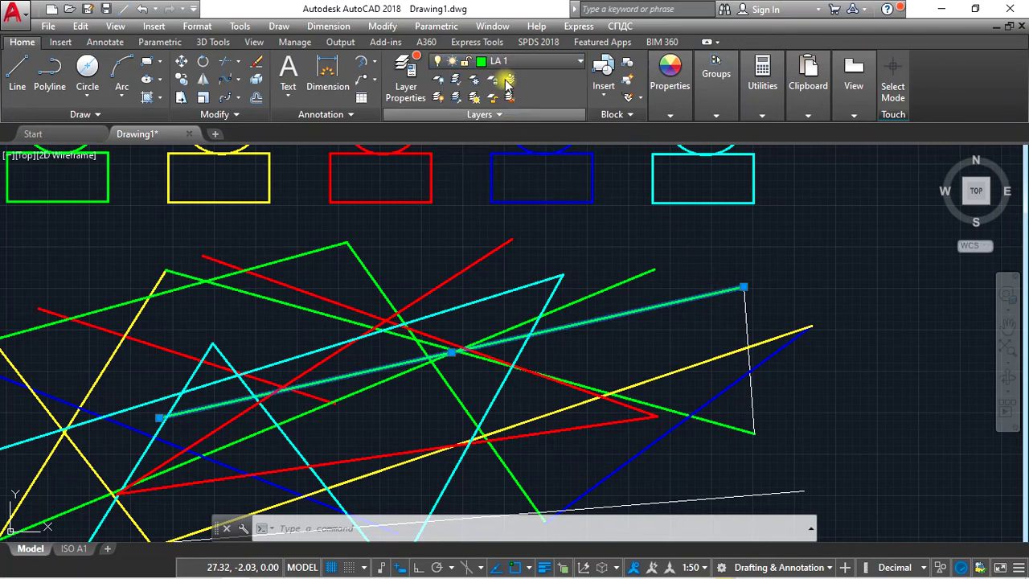
{"action": "left_click", "coordinate": [532, 63]}
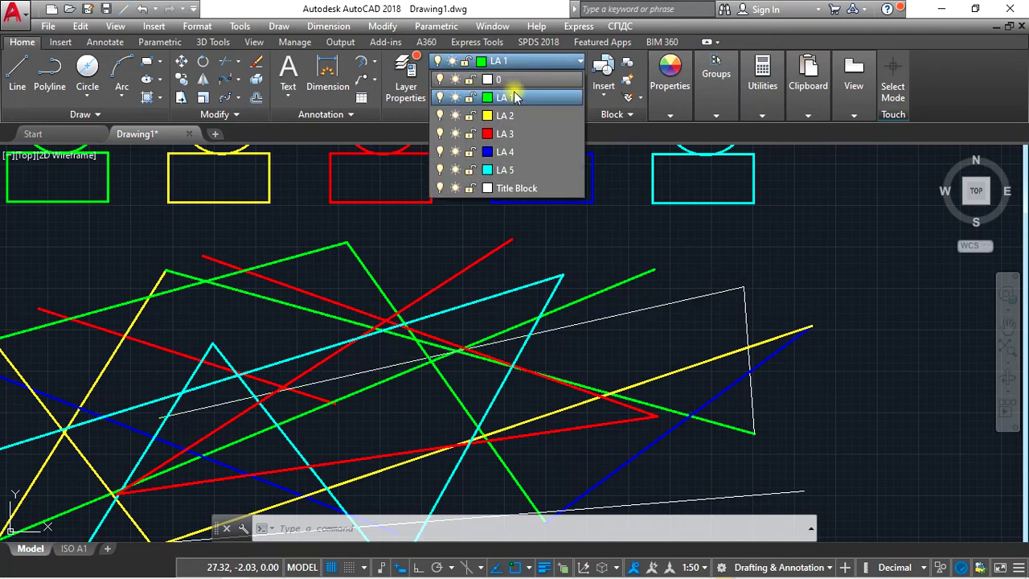
{"action": "left_click", "coordinate": [512, 117]}
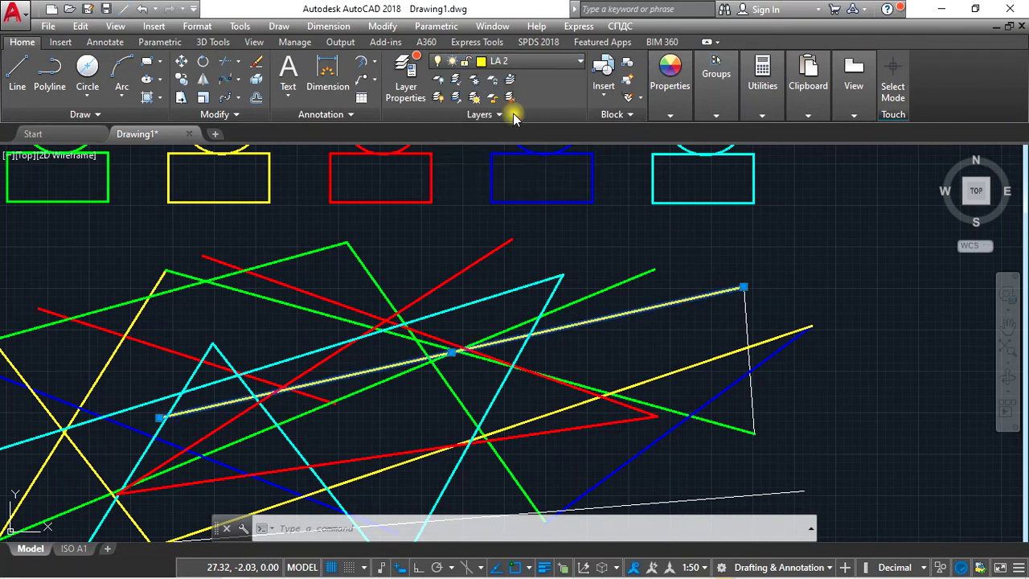
{"action": "scroll", "coordinate": [844, 289], "scroll_direction": "down", "scroll_amount": 4}
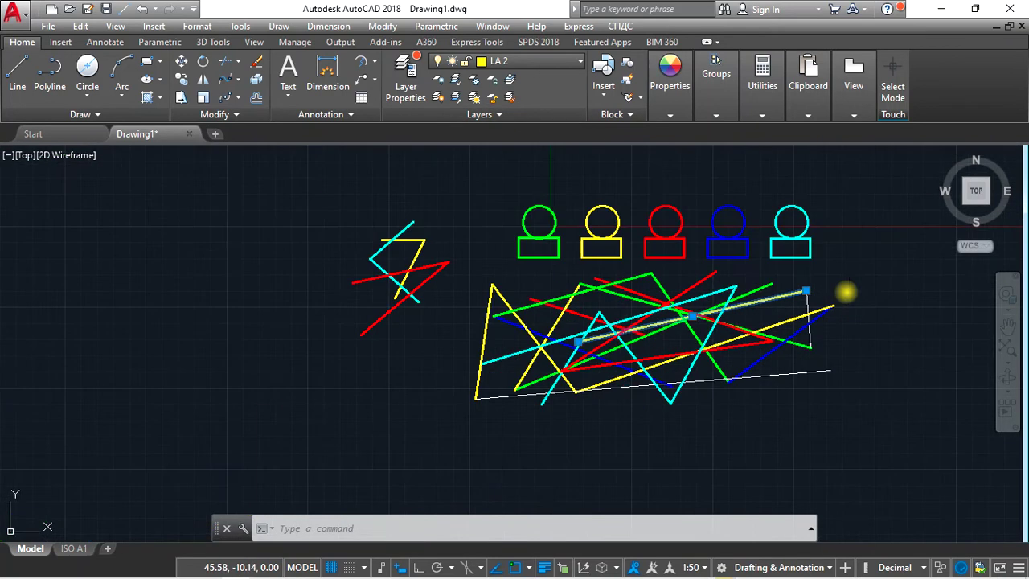
{"action": "key", "text": "Escape"}
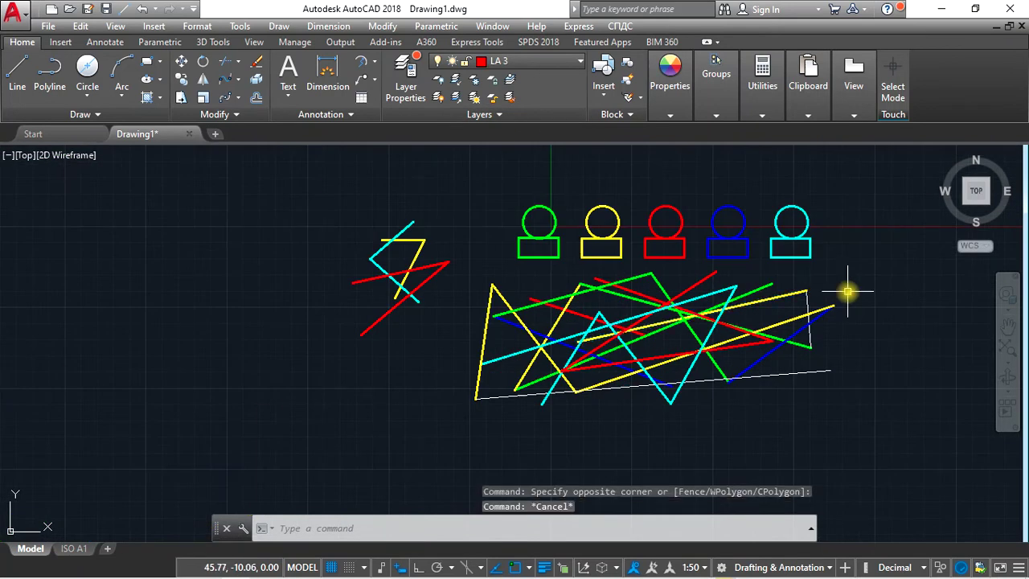
{"action": "scroll", "coordinate": [847, 291], "scroll_direction": "up", "scroll_amount": 2}
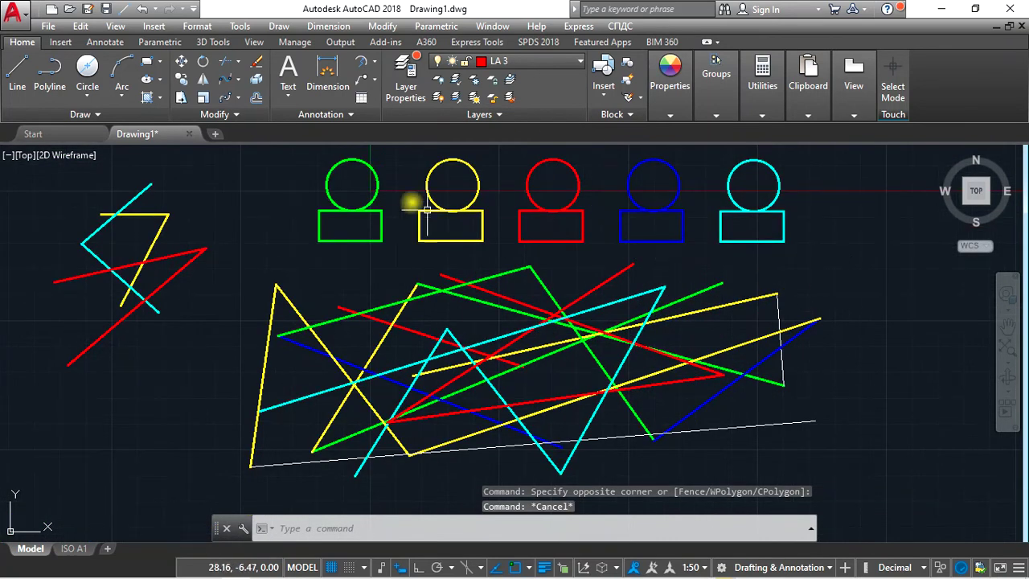
- With nothing selected, choose green LA 1 from the Layer dropdown as current
{"action": "left_click", "coordinate": [466, 113]}
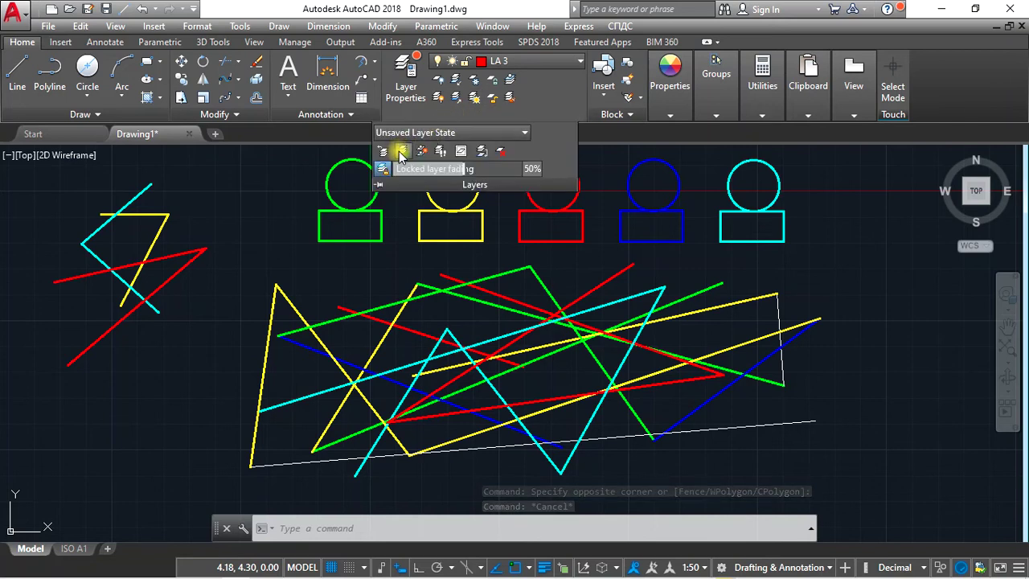
{"action": "left_click", "coordinate": [249, 221]}
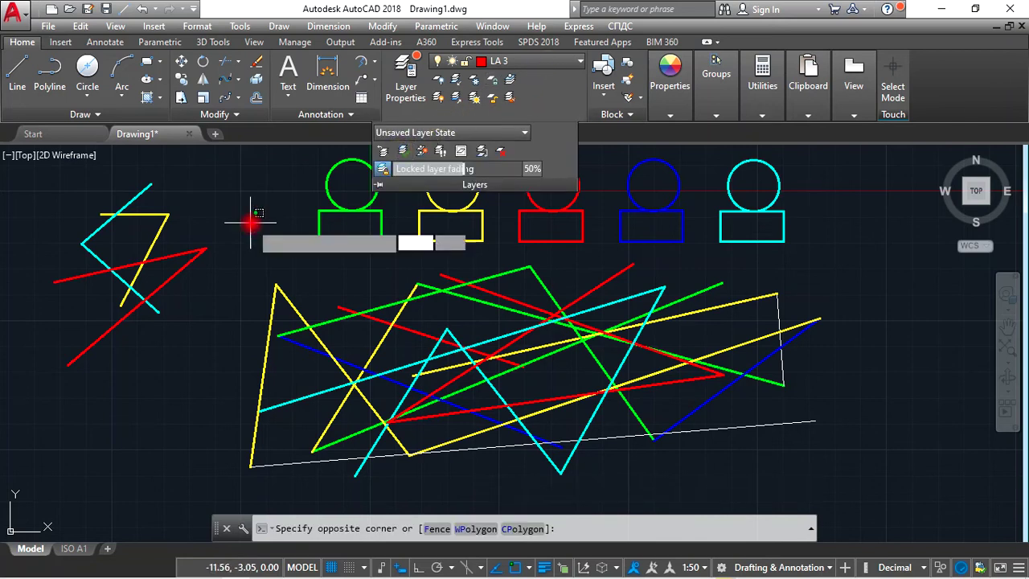
{"action": "left_click", "coordinate": [222, 252]}
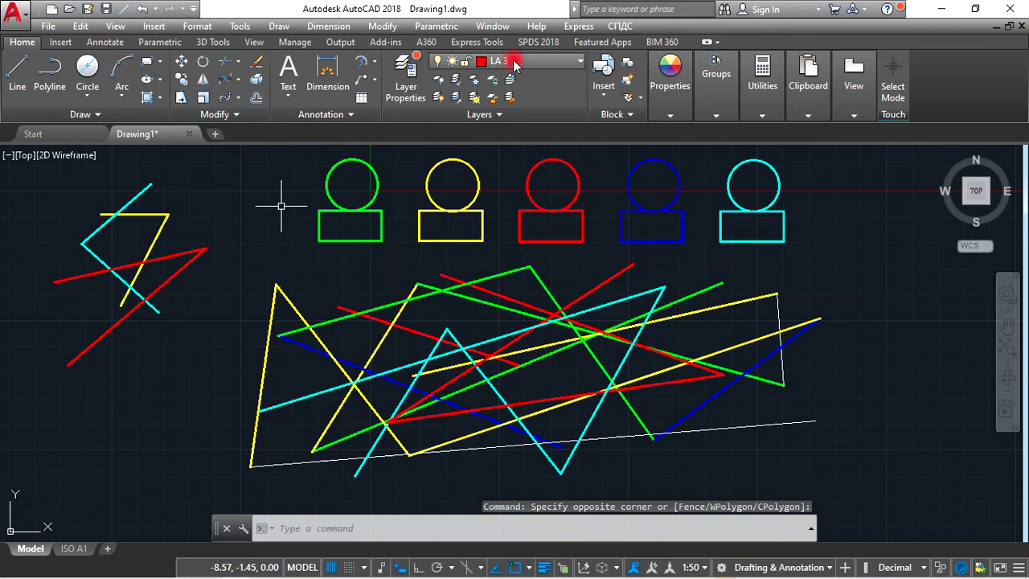
{"action": "left_click", "coordinate": [512, 61]}
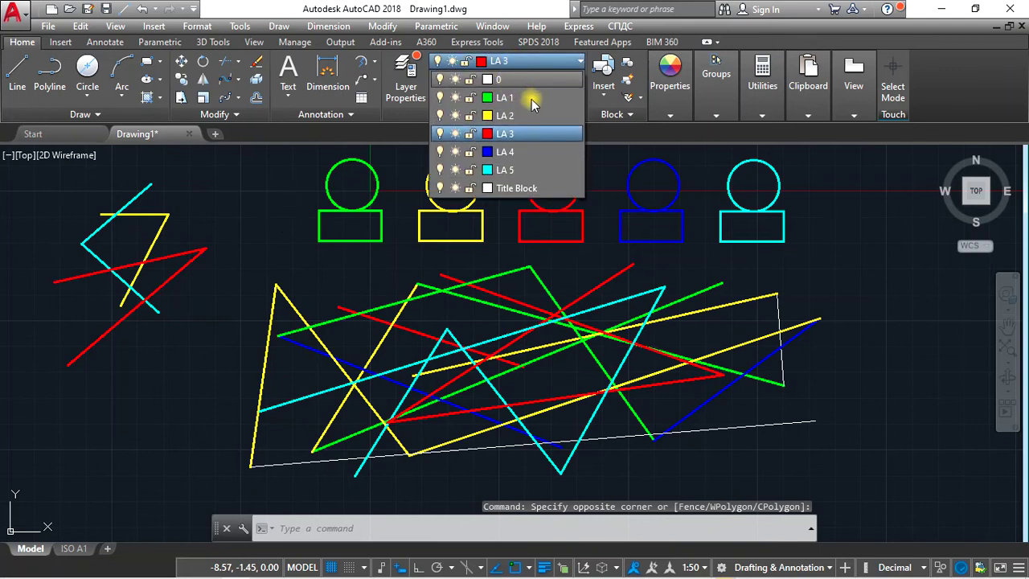
{"action": "left_click", "coordinate": [530, 99]}
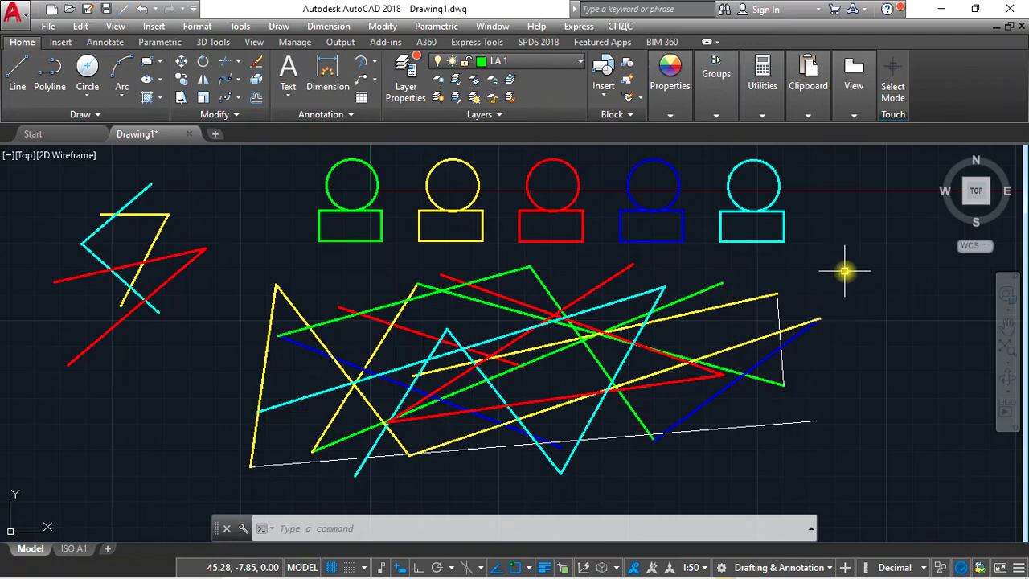
{"action": "left_click", "coordinate": [443, 116]}
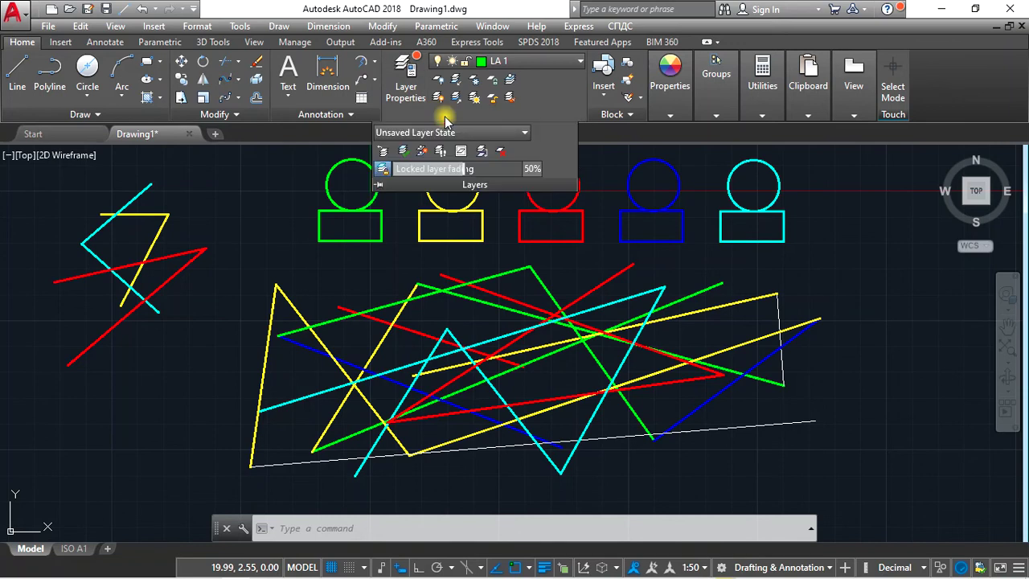
- Use Change to Current Layer (LAYCUR) to lasso 18 crisscrossing lines onto LA 1
{"action": "left_click", "coordinate": [404, 153]}
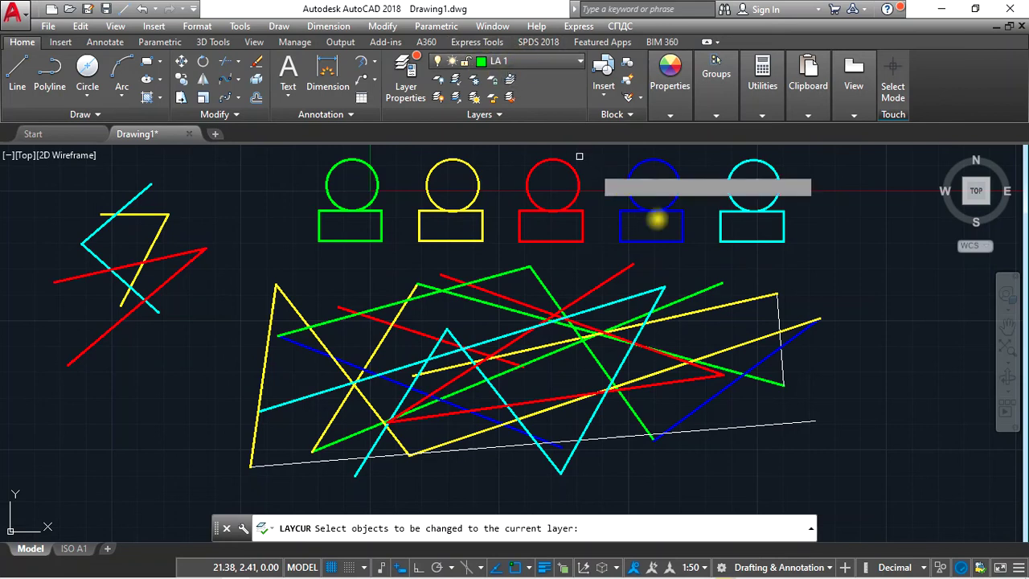
{"action": "mouse_move", "coordinate": [861, 272]}
{"action": "left_mouse_down"}
{"action": "mouse_move", "coordinate": [211, 359]}
{"action": "mouse_move", "coordinate": [207, 320]}
{"action": "left_mouse_up"}
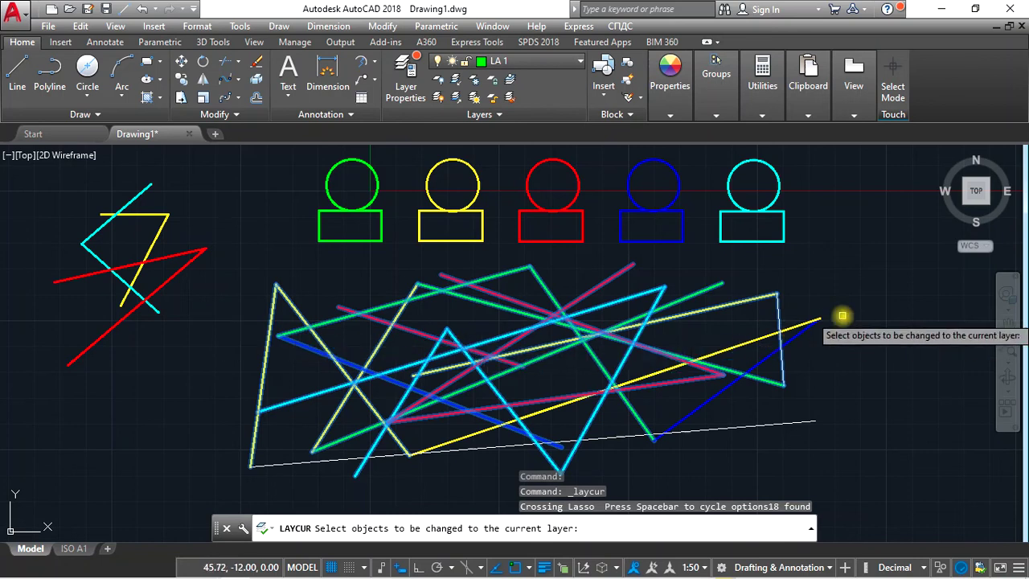
{"action": "key", "text": "Return"}
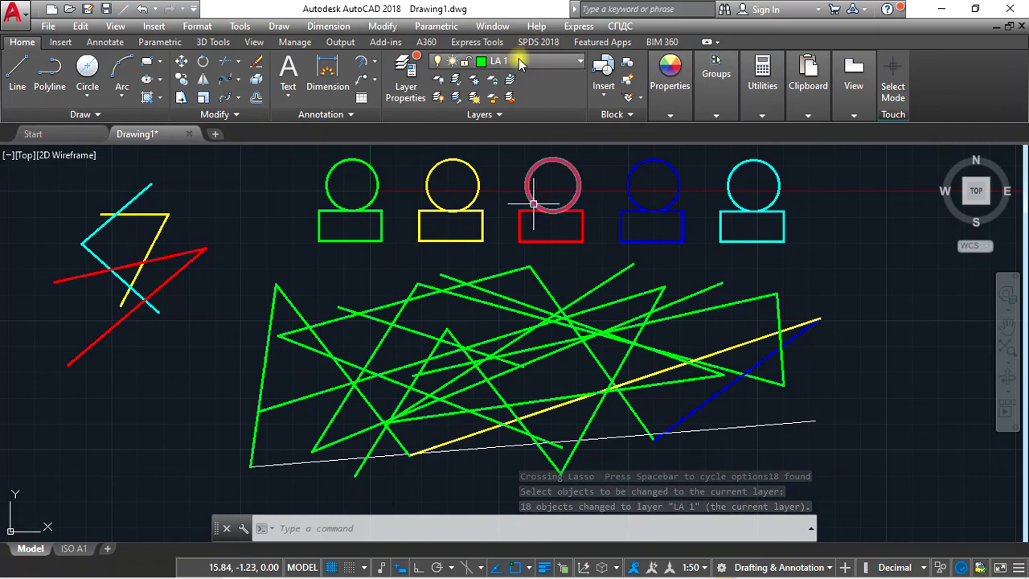
{"action": "left_click", "coordinate": [489, 113]}
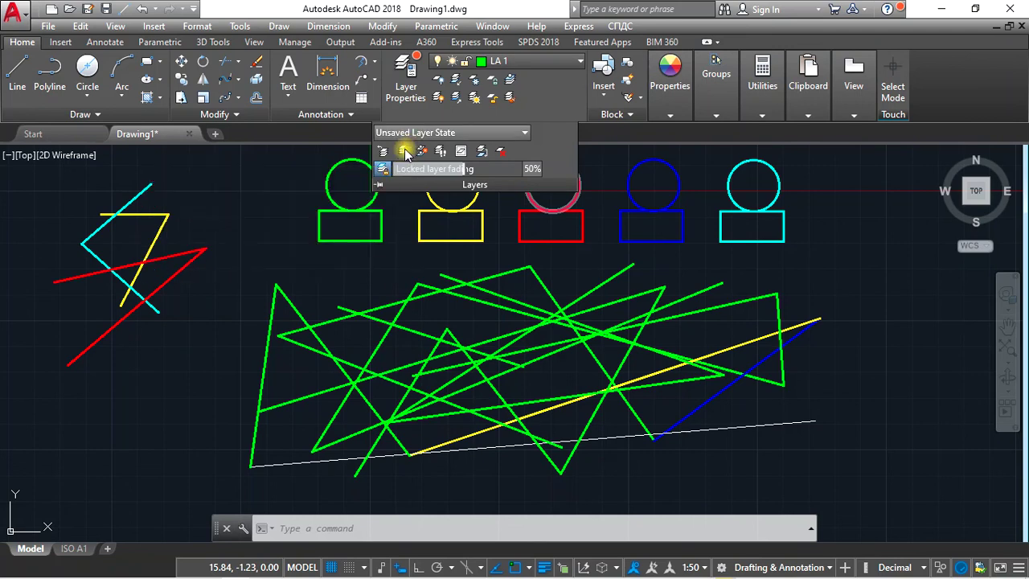
- Make an empty selection window on the canvas to collapse the Layers slide-out
{"action": "left_click", "coordinate": [893, 276]}
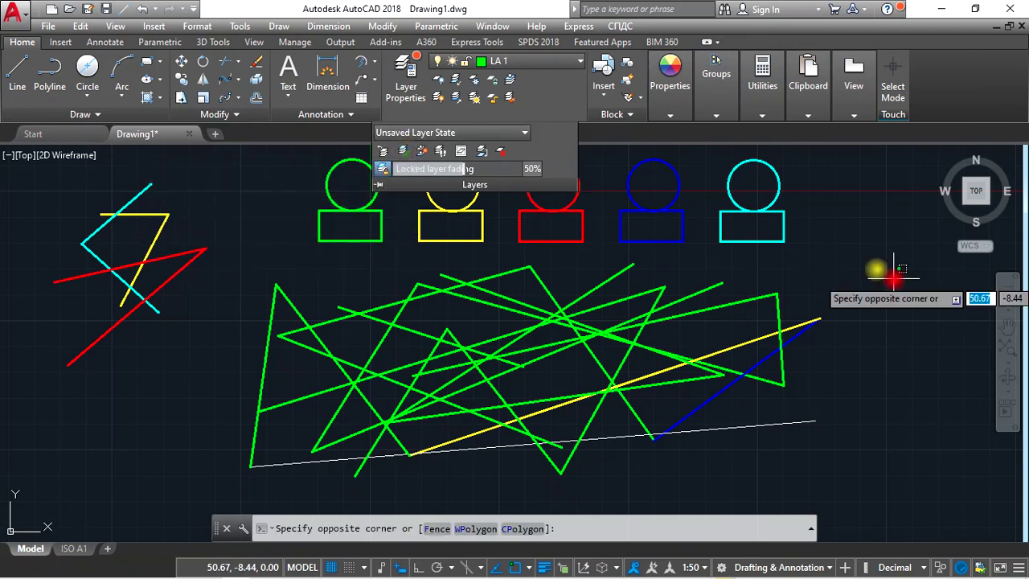
{"action": "left_click", "coordinate": [851, 225]}
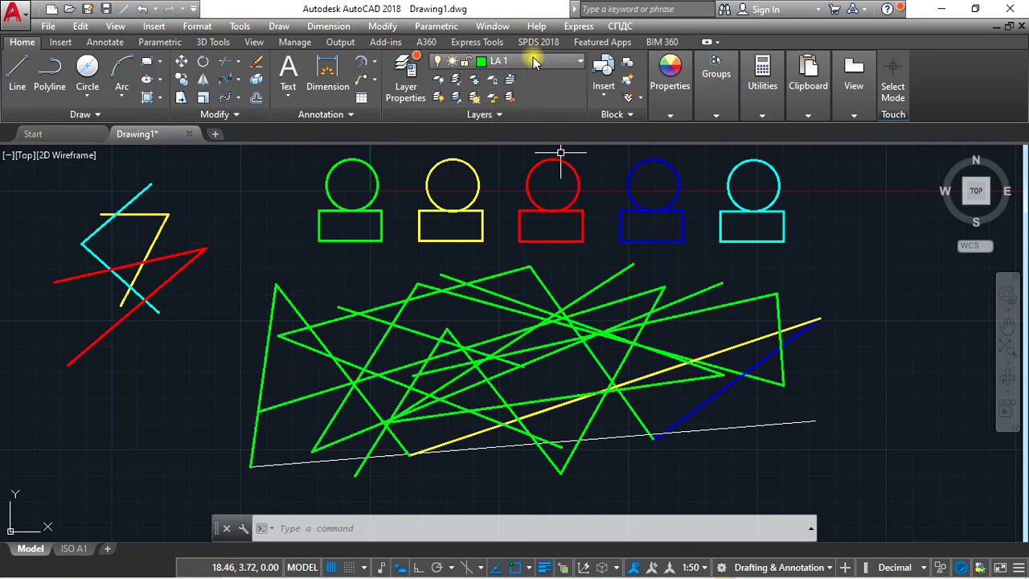
- Undo the LAYCUR change, restoring the crossing lines' original mixed colours
{"action": "left_click", "coordinate": [141, 9]}
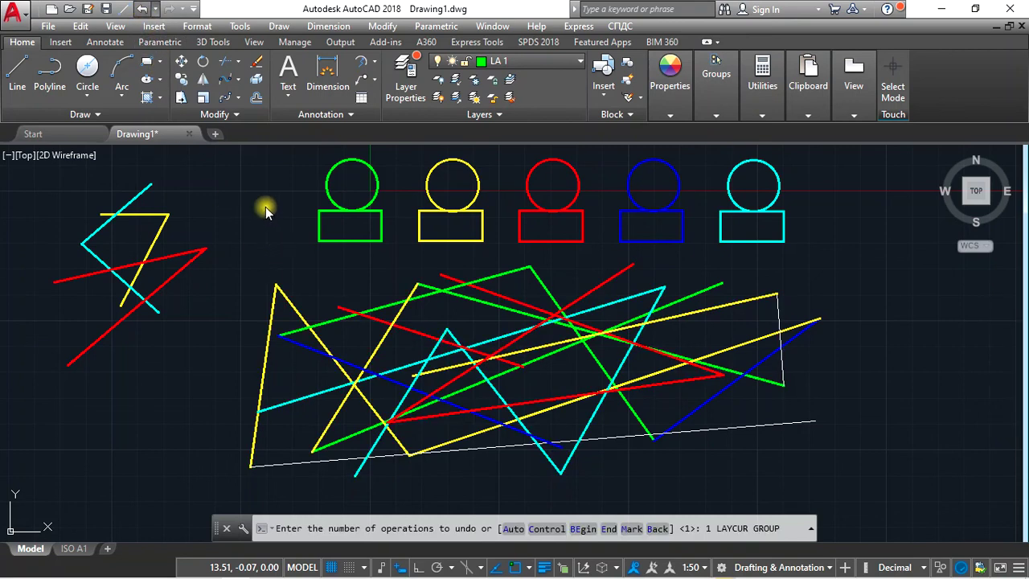